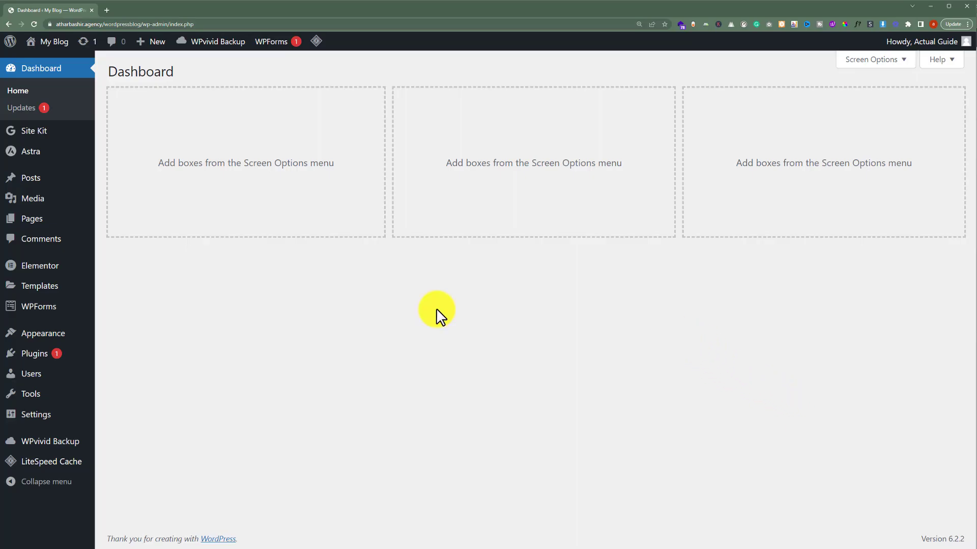
Search the plugin directory for 'rank math', then install and activate Rank Math SEO.
mouse_move(37, 352)
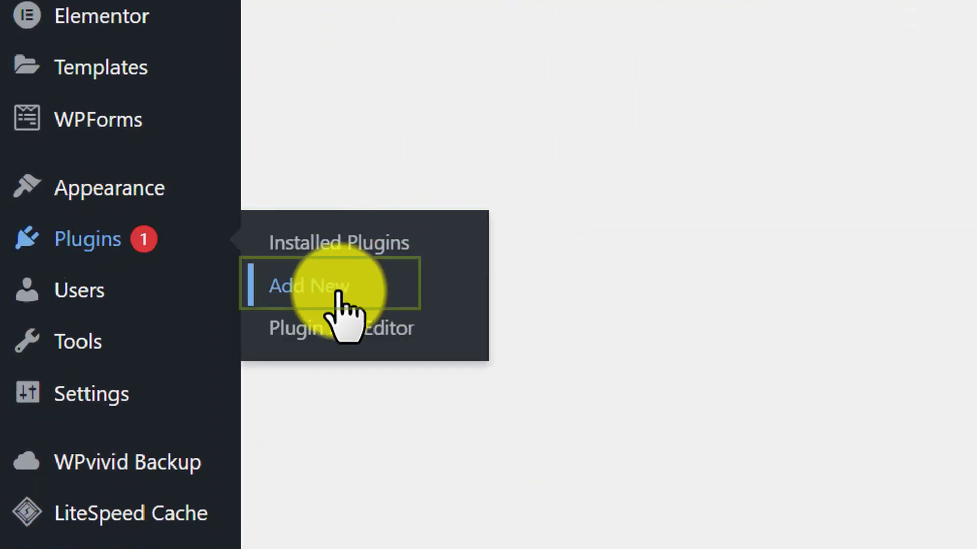
click(321, 288)
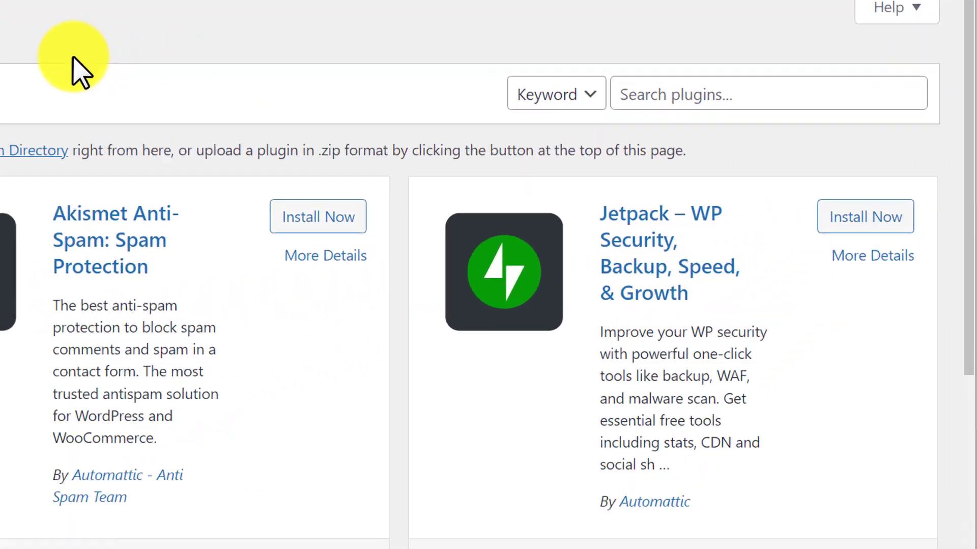
click(841, 101)
text(rank math)
click(677, 84)
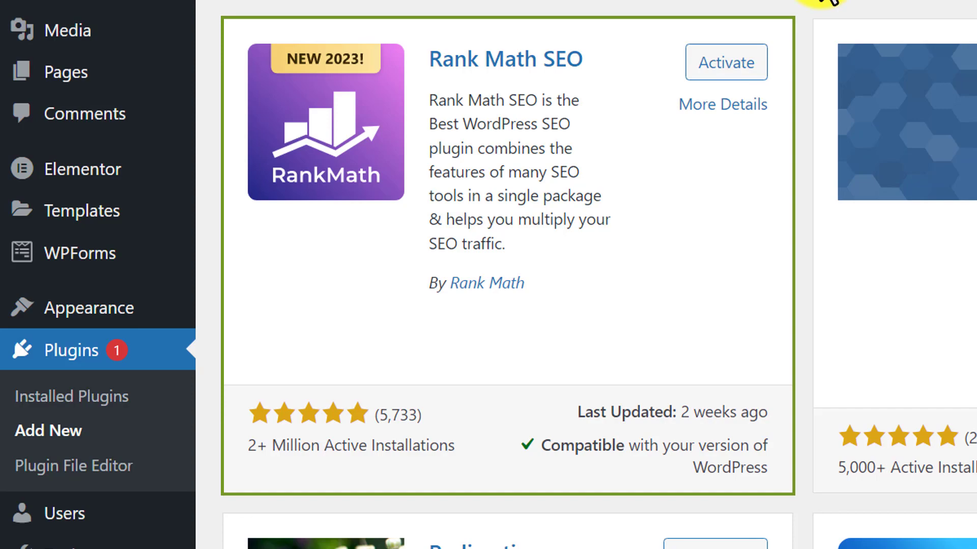
click(734, 69)
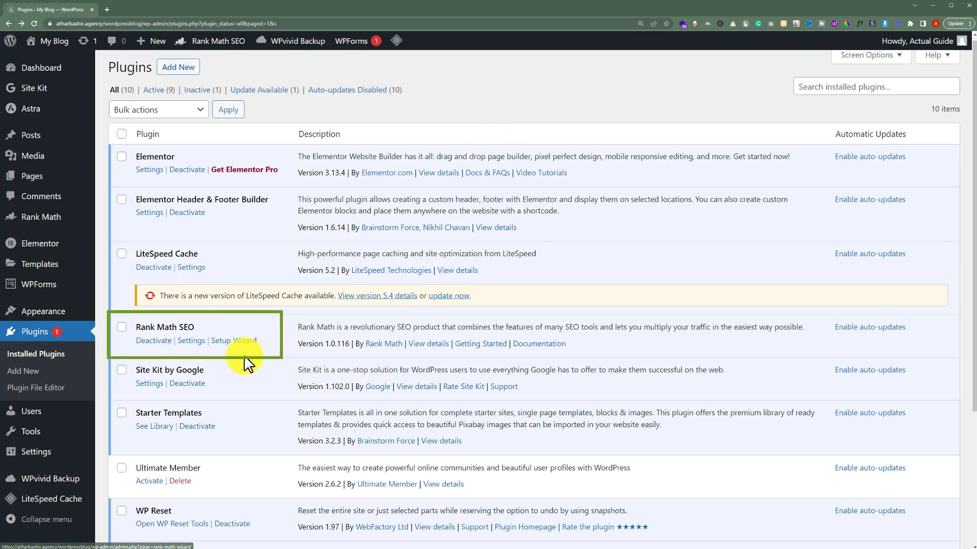
Launch the Rank Math Setup Wizard from its link in the installed plugins list.
click(238, 341)
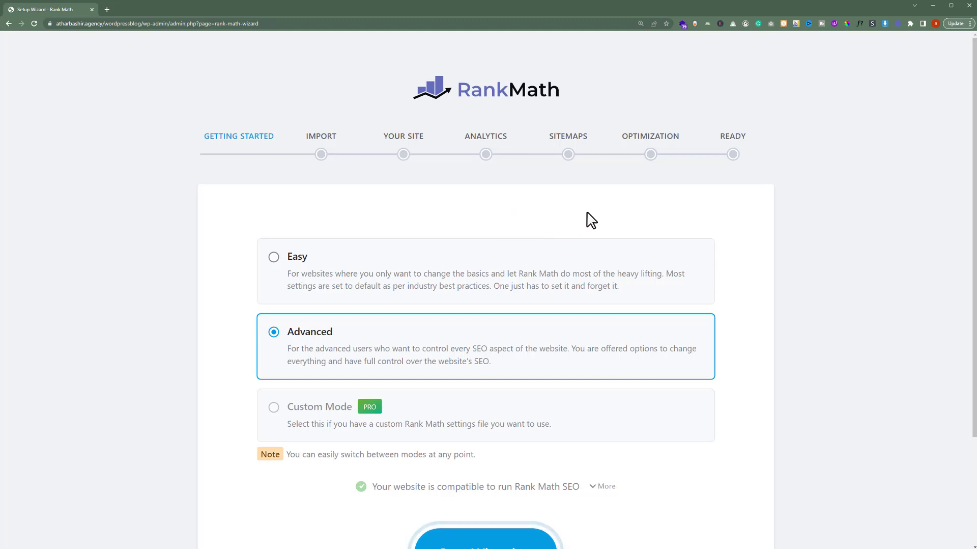
Start the wizard in Advanced mode and skip importing SEO settings from other plugins.
scroll(589, 219, down, 2)
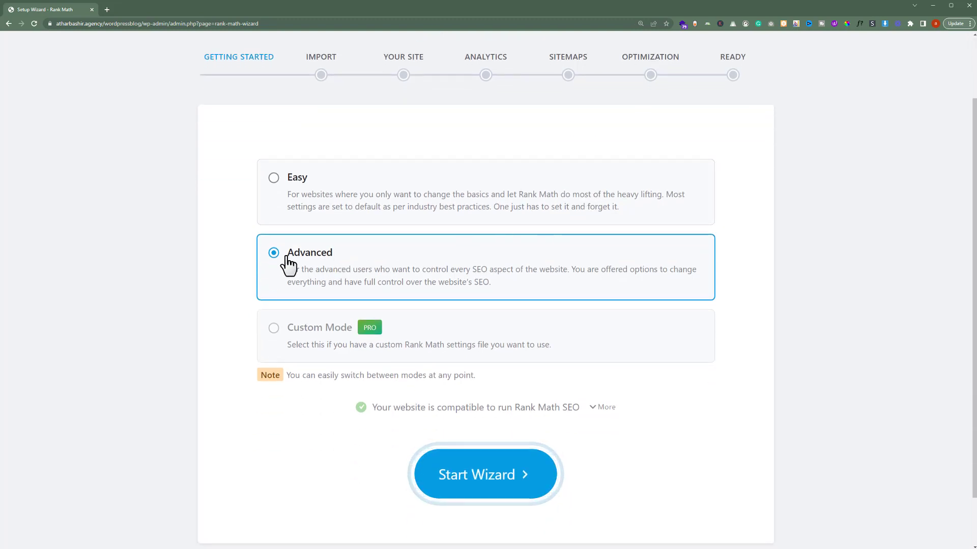
click(501, 473)
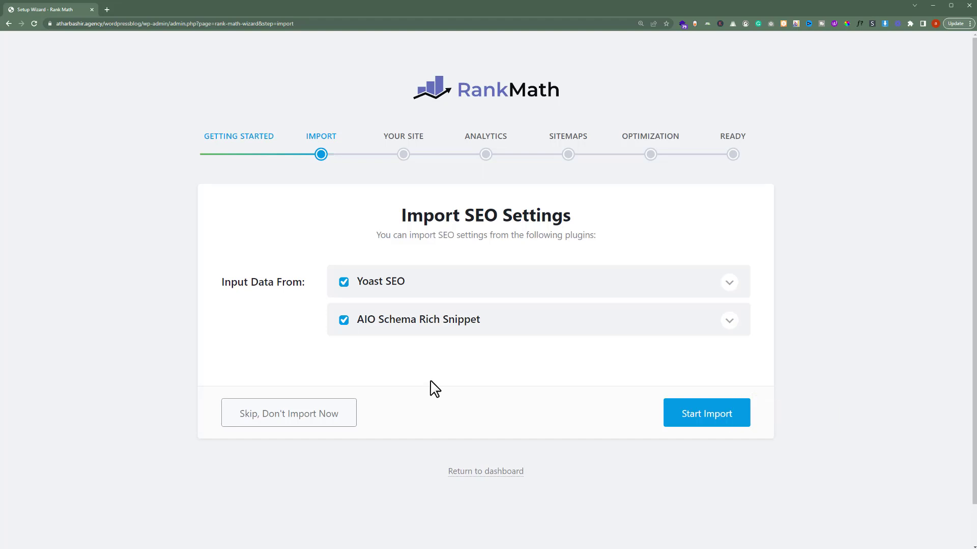
click(266, 419)
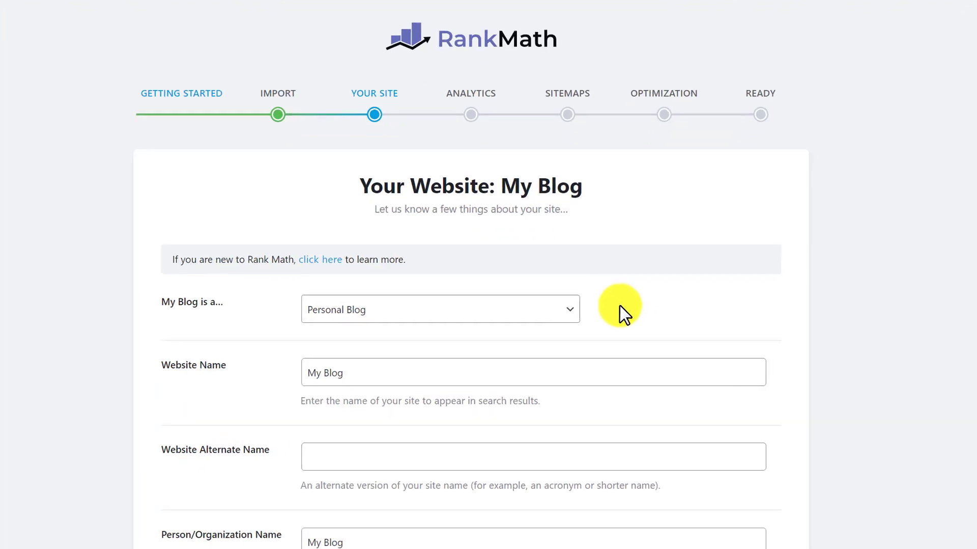
Keep Personal Blog as the site type in the wizard.
click(555, 308)
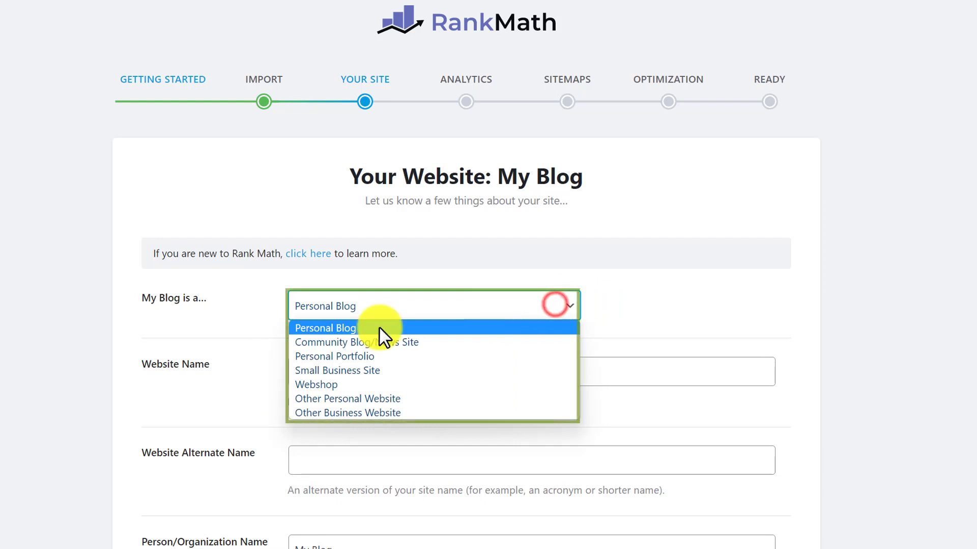
click(331, 327)
scroll(672, 312, down, 2)
scroll(662, 281, down, 1)
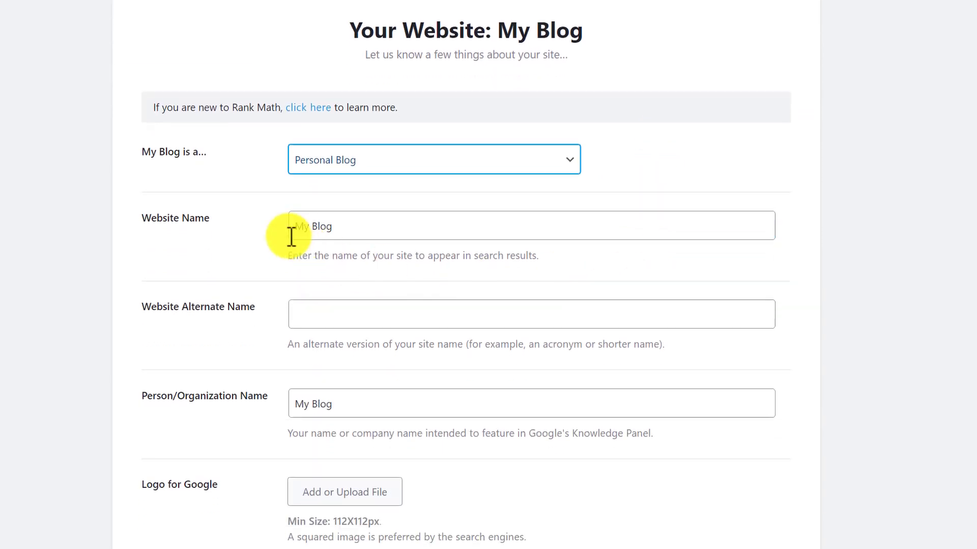
Review the name settings, with My Blog as the name, and choose the N laurel logo for Google.
drag(142, 218, 222, 228)
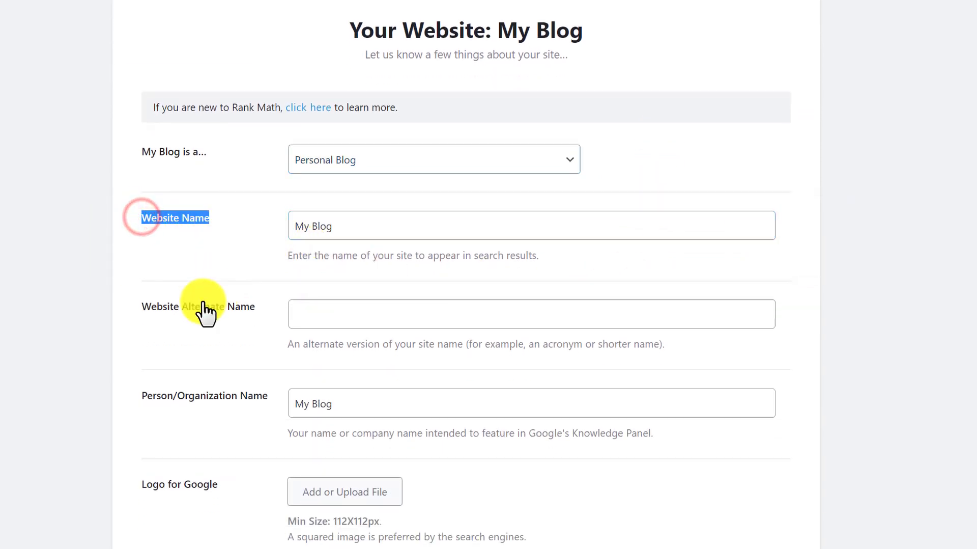
drag(141, 307, 255, 319)
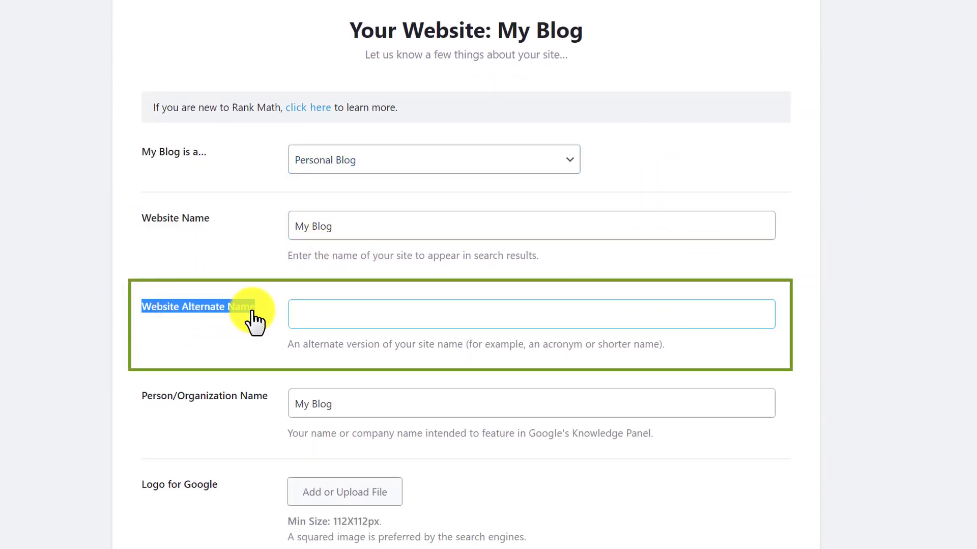
drag(139, 396, 275, 397)
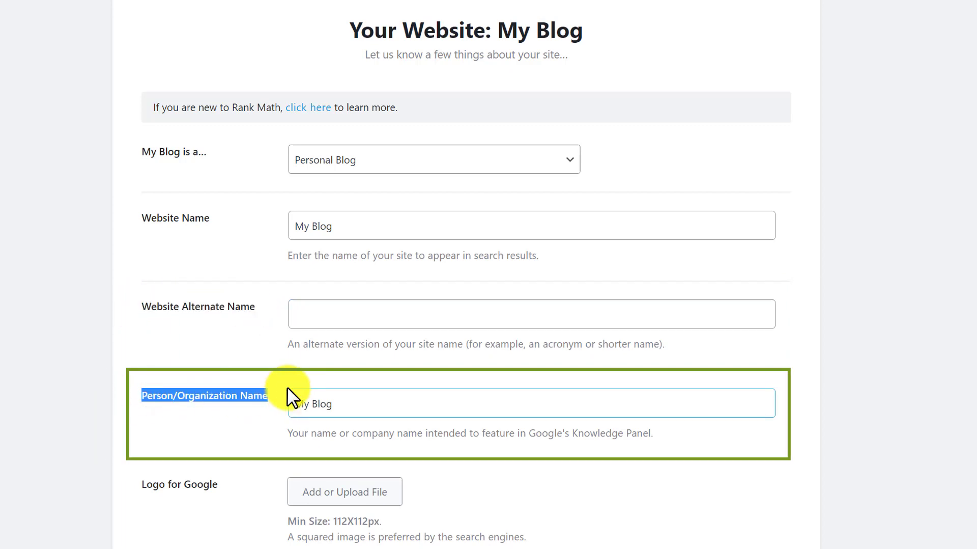
scroll(311, 362, down, 3)
drag(139, 340, 220, 344)
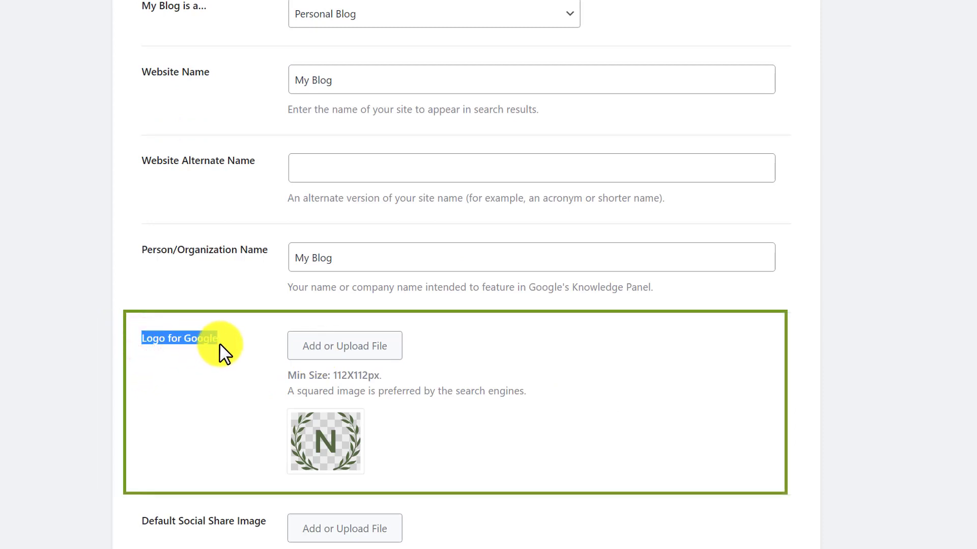
click(363, 357)
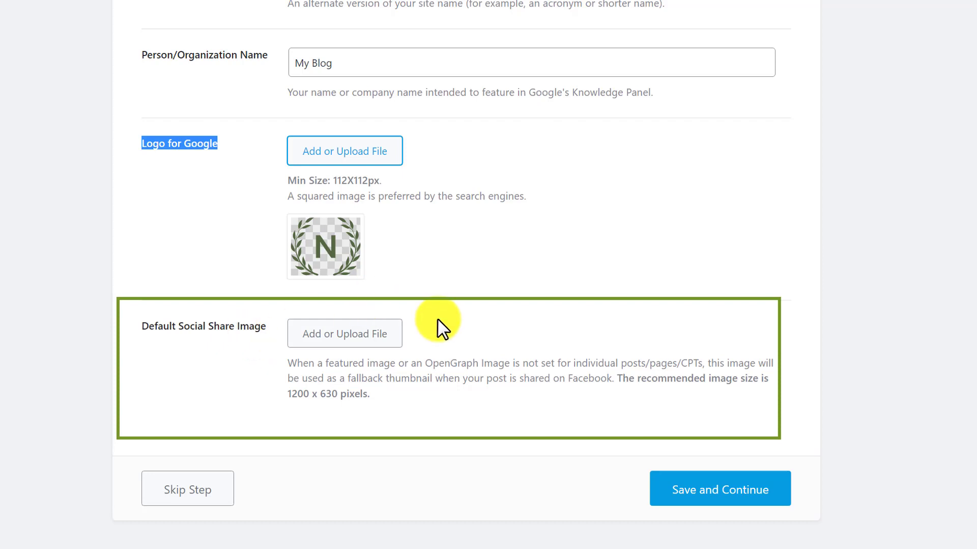
Save the site details, skip connecting Google services, and continue to the Sitemap step.
click(724, 490)
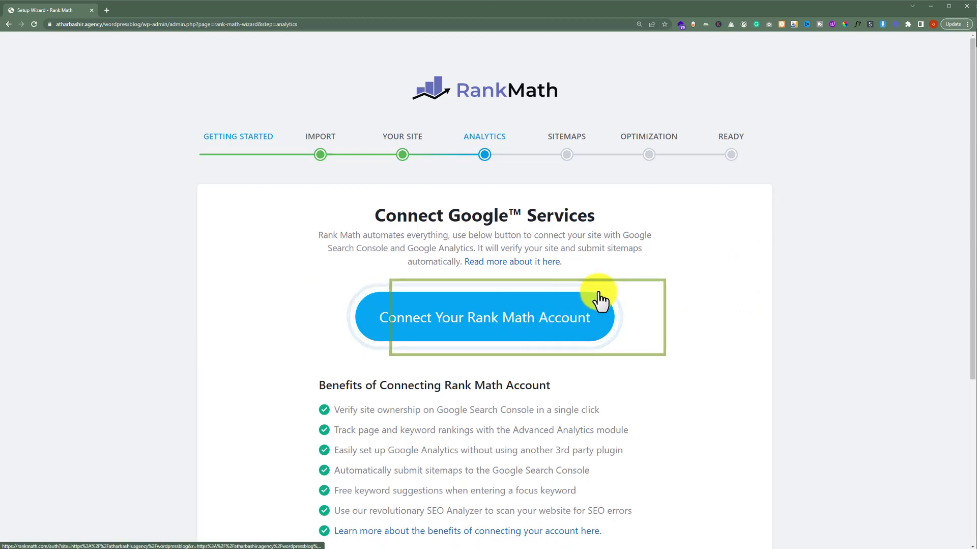
scroll(719, 260, down, 1)
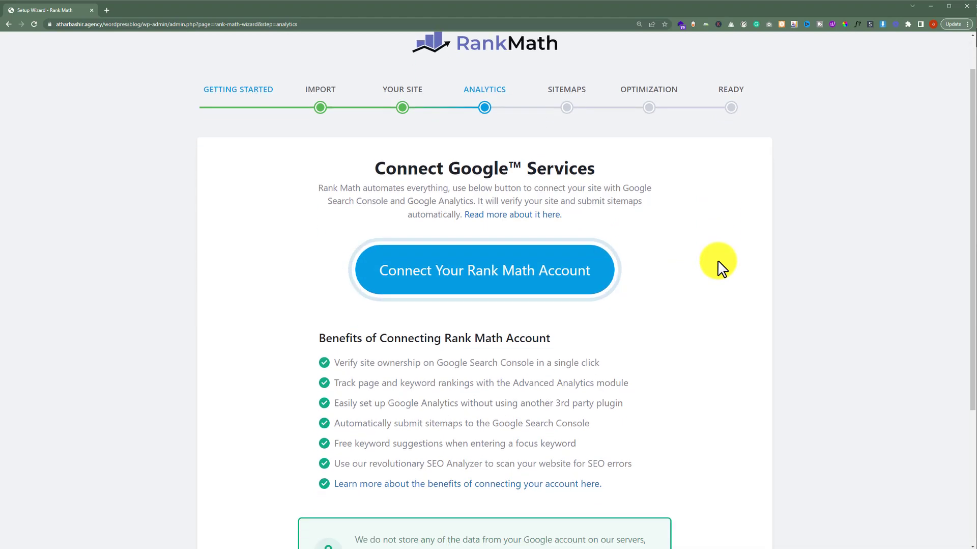
scroll(719, 260, down, 4)
click(703, 466)
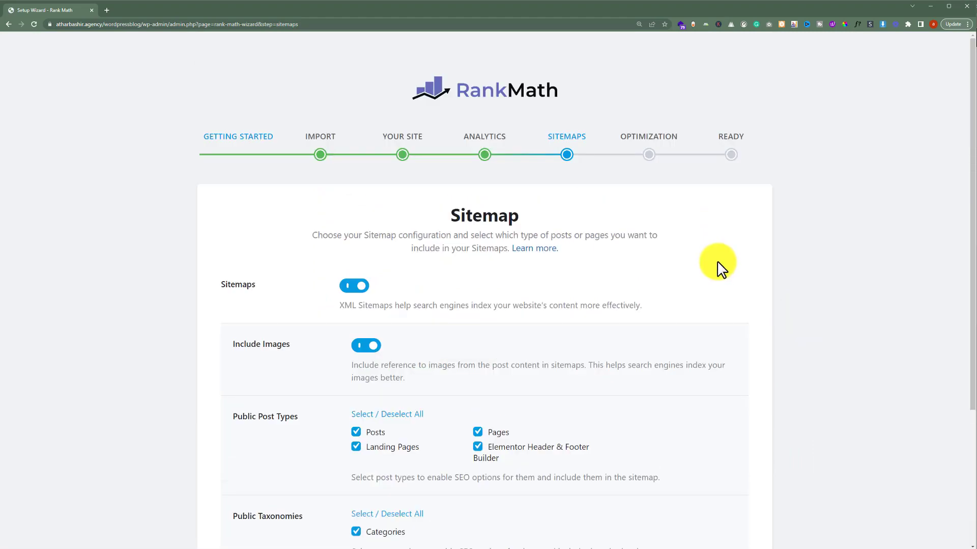
scroll(721, 269, down, 3)
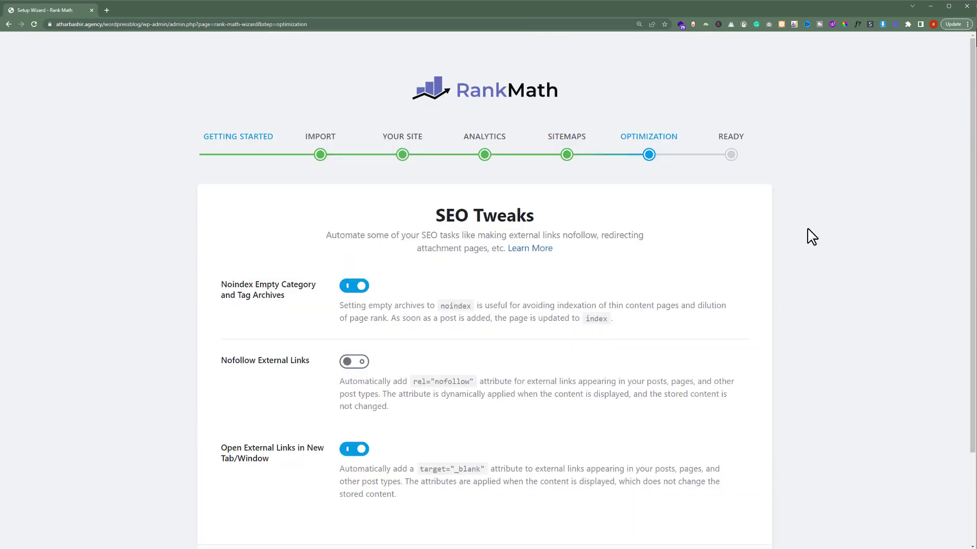
Save the SEO Tweaks step and continue to the Ready step.
scroll(759, 229, down, 2)
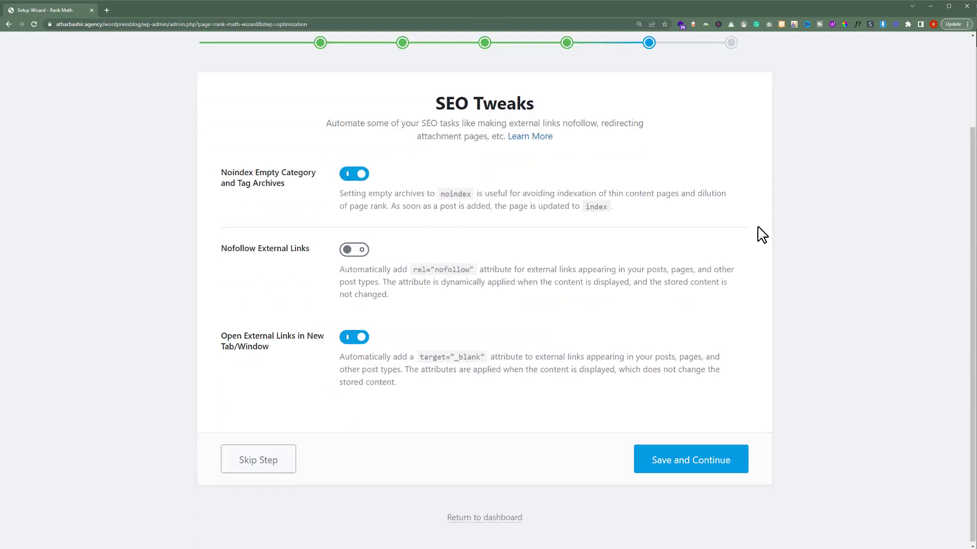
click(708, 472)
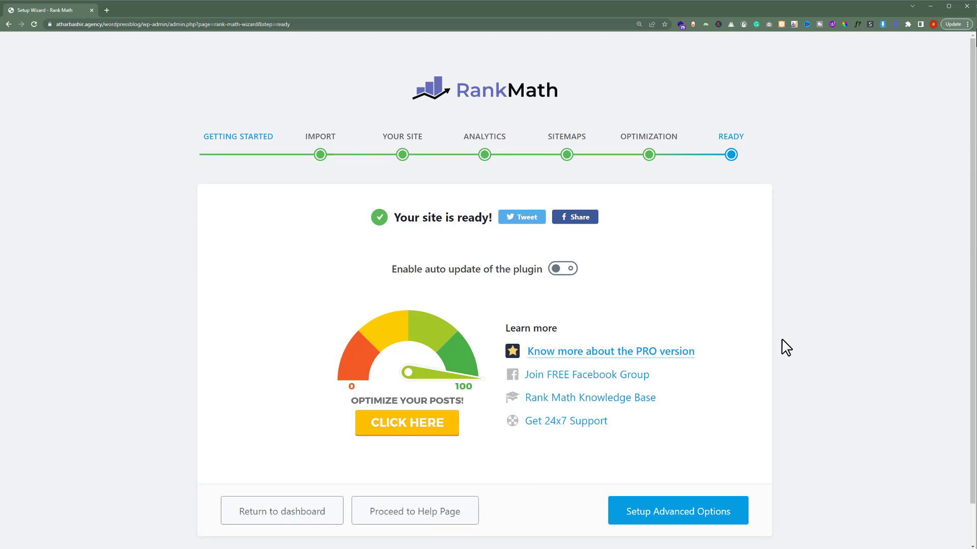
Return to the dashboard from the wizard's Ready page to reach the Modules page.
click(284, 520)
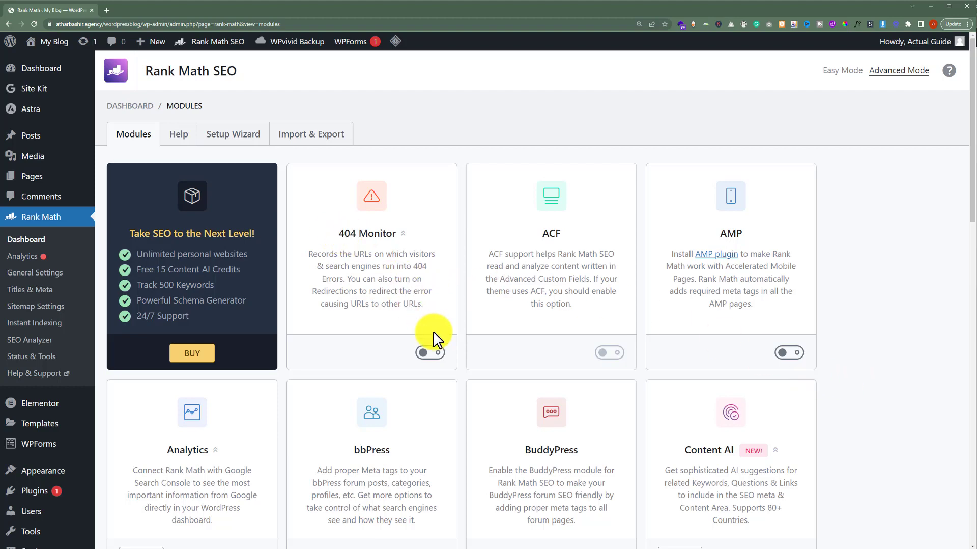
Switch on the 404 Monitor, Image SEO and Redirections modules.
click(432, 352)
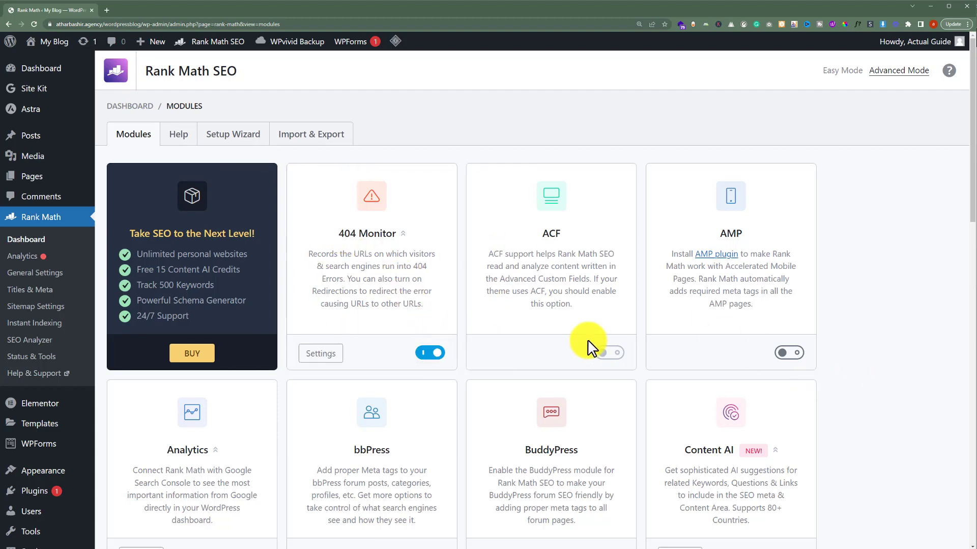
scroll(793, 293, down, 7)
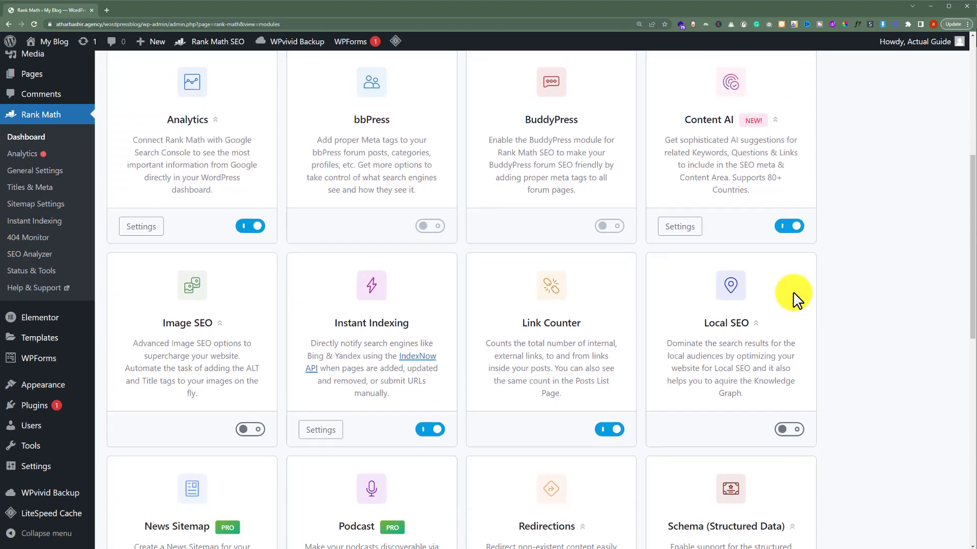
click(250, 403)
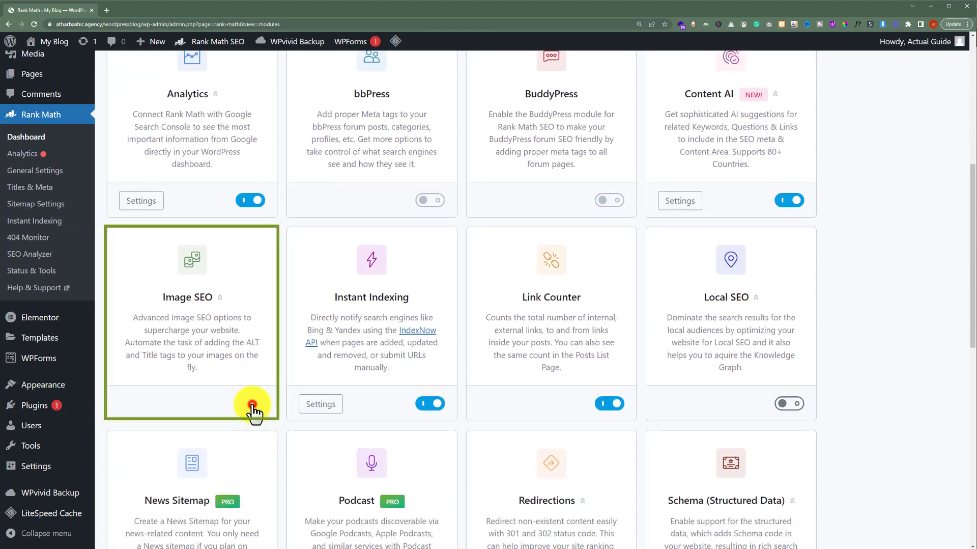
mouse_move(973, 285)
mouse_down()
mouse_move(960, 220)
mouse_move(973, 280)
mouse_up()
scroll(972, 280, down, 2)
click(612, 450)
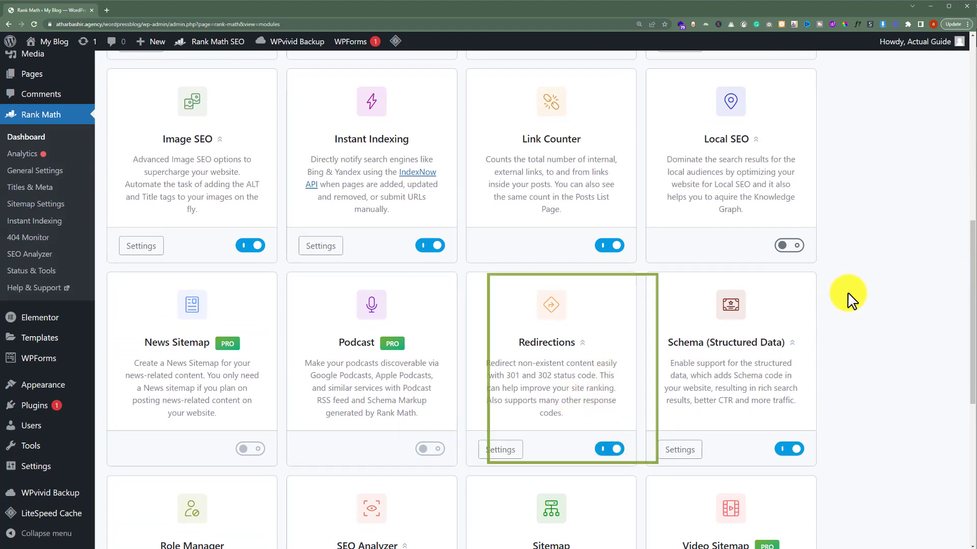
scroll(888, 295, up, 2)
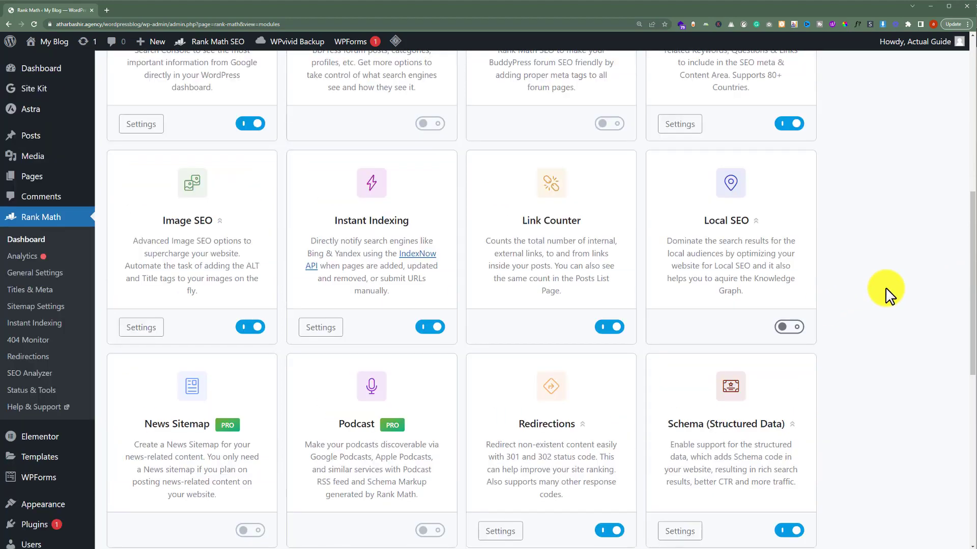